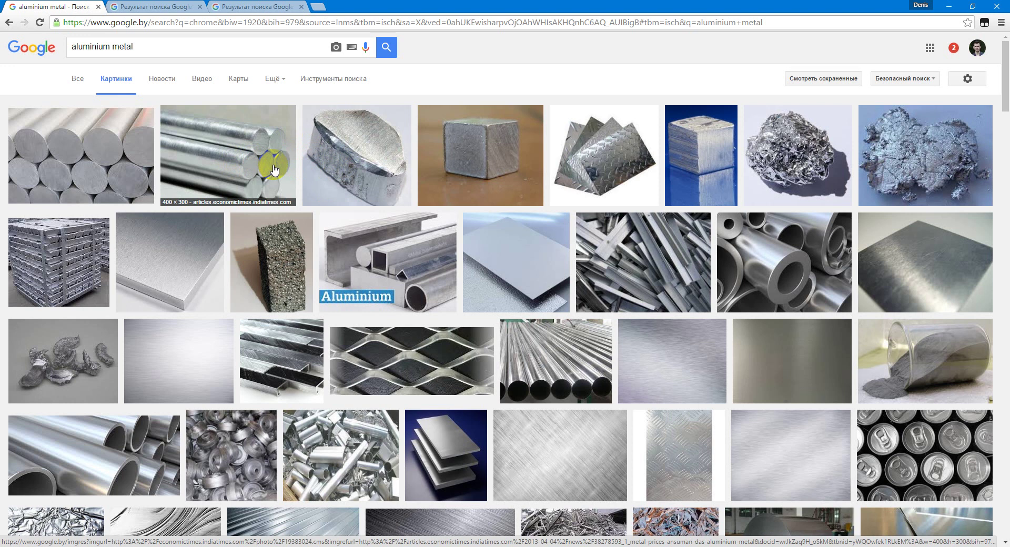
Step: Scroll further down the 'aluminium metal' reference photos, then return to the 3ds Max scene
scroll(682, 254, down, 2)
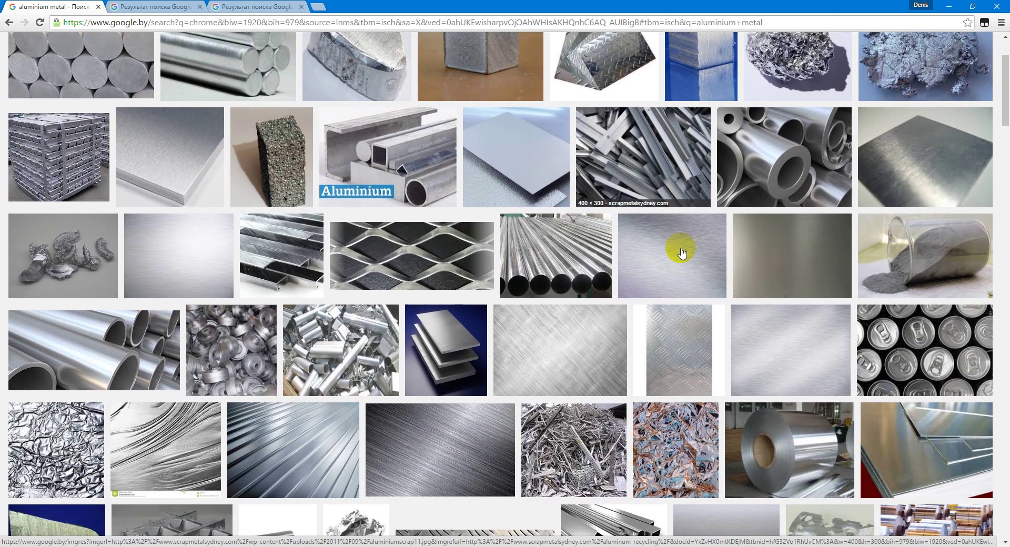
scroll(174, 358, down, 1)
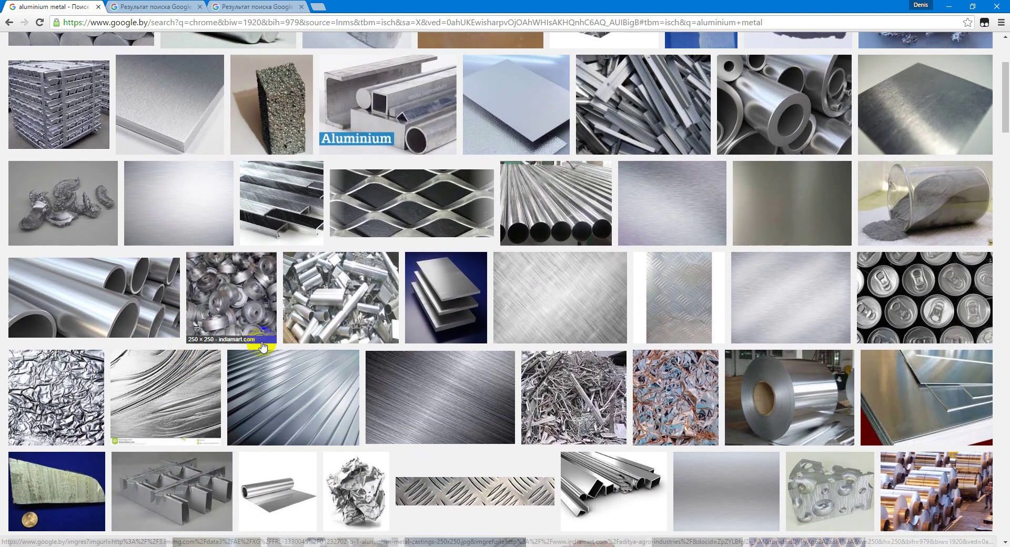
key(alt+Tab)
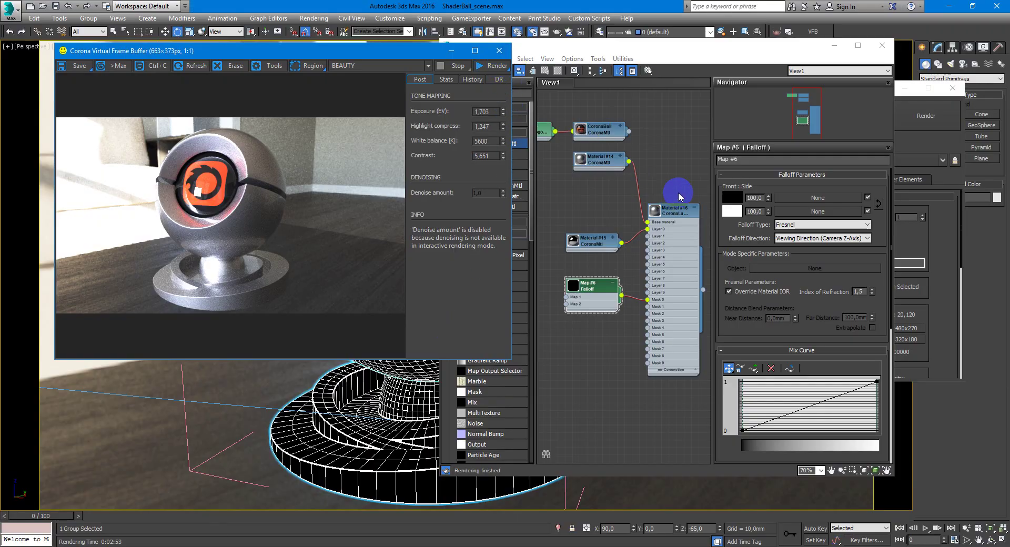
Step: Close the rendered image, start the Corona interactive render and delete the old material nodes
click(499, 51)
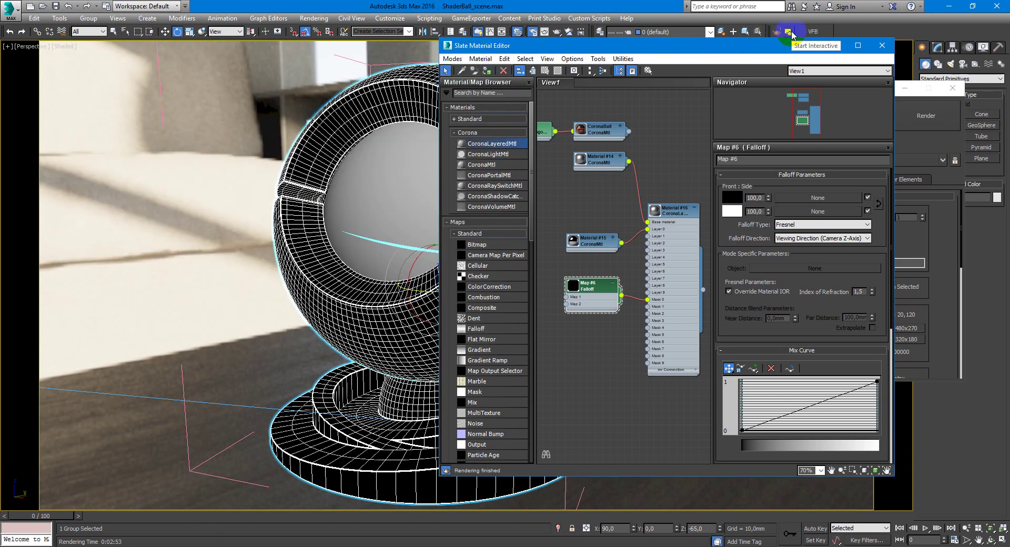
click(789, 32)
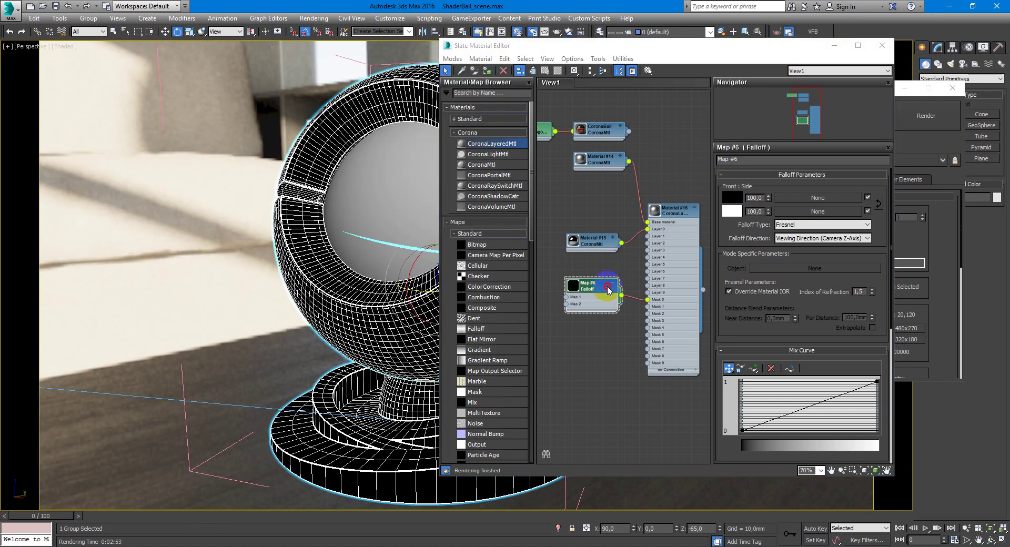
drag(676, 146, 610, 284)
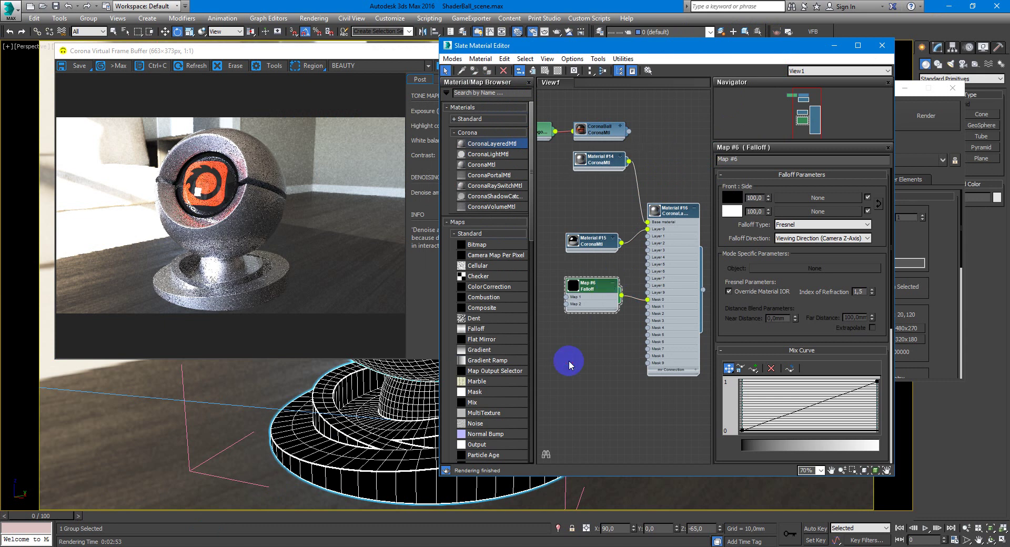
key(Delete)
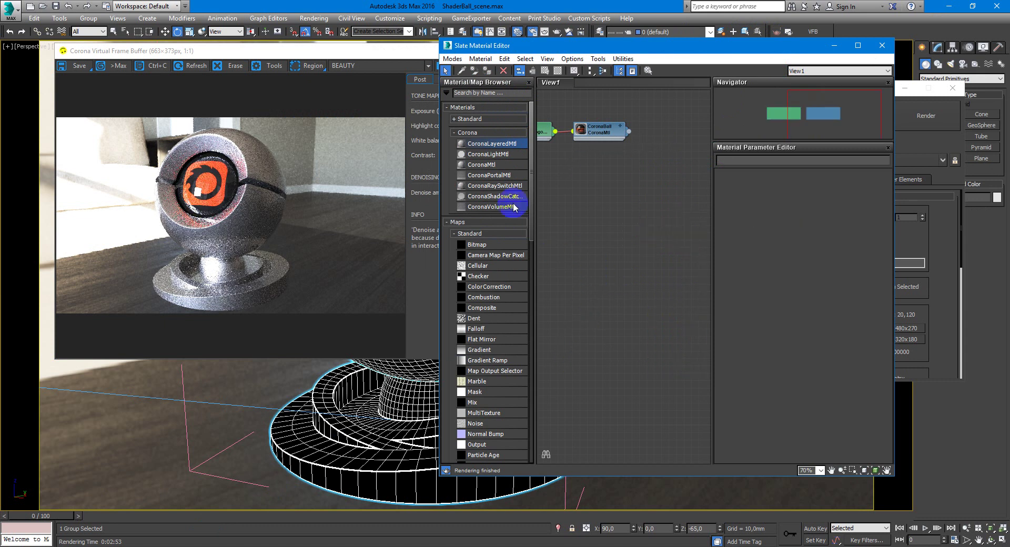
Step: Add a new CoronaMtl, Material #18, assign it to the shader ball, and tidy the node view
drag(489, 175, 602, 167)
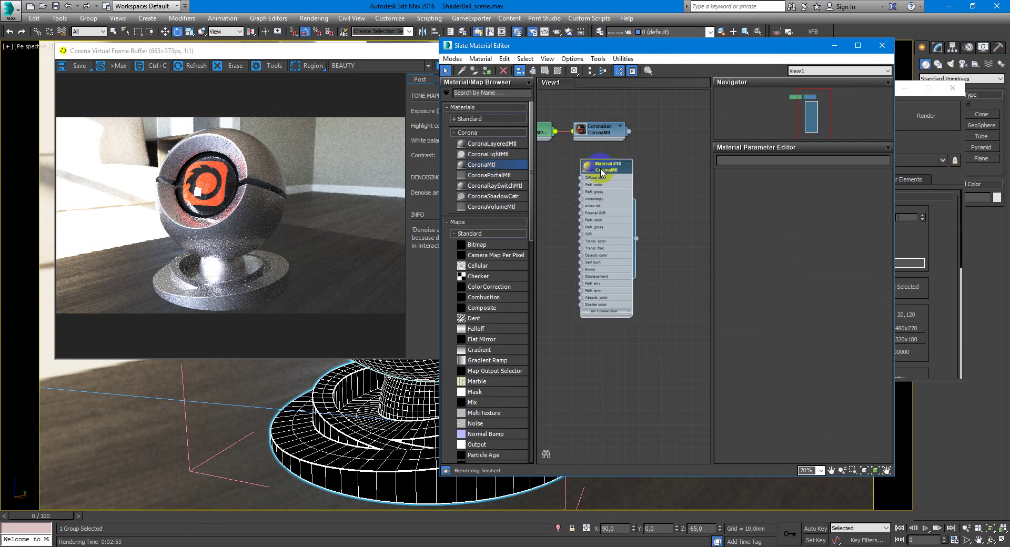
double_click(605, 167)
click(487, 70)
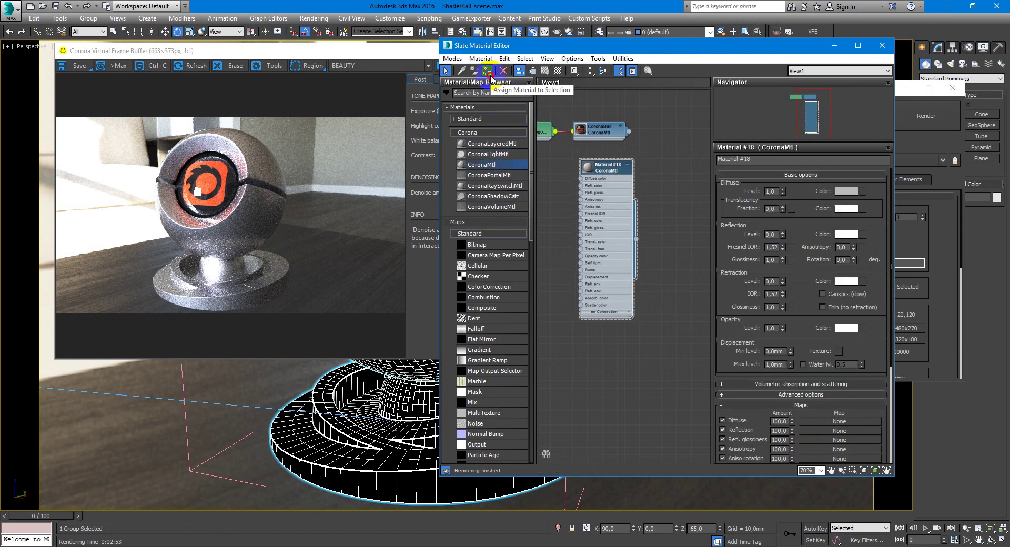
click(628, 164)
drag(611, 175, 604, 168)
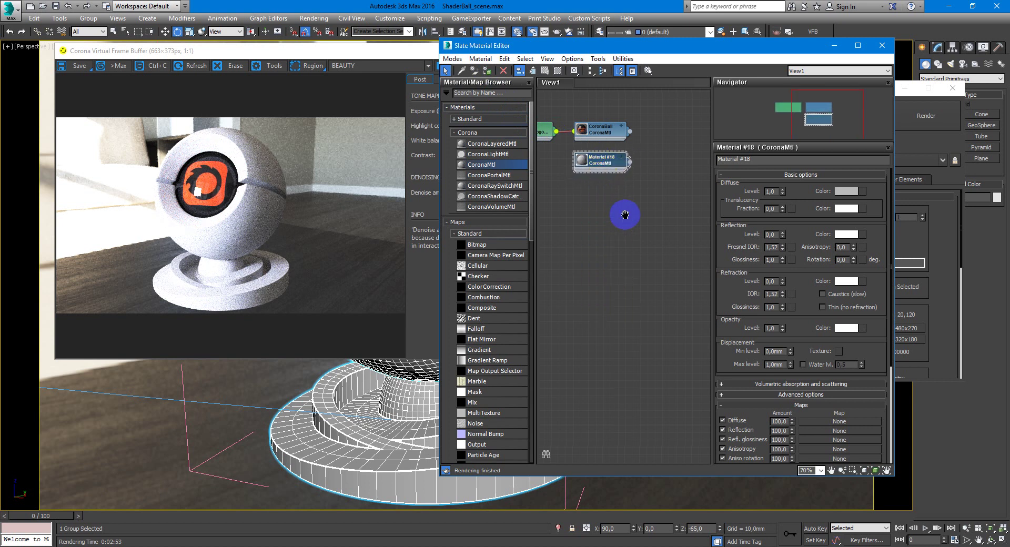
middle_drag(622, 213, 668, 214)
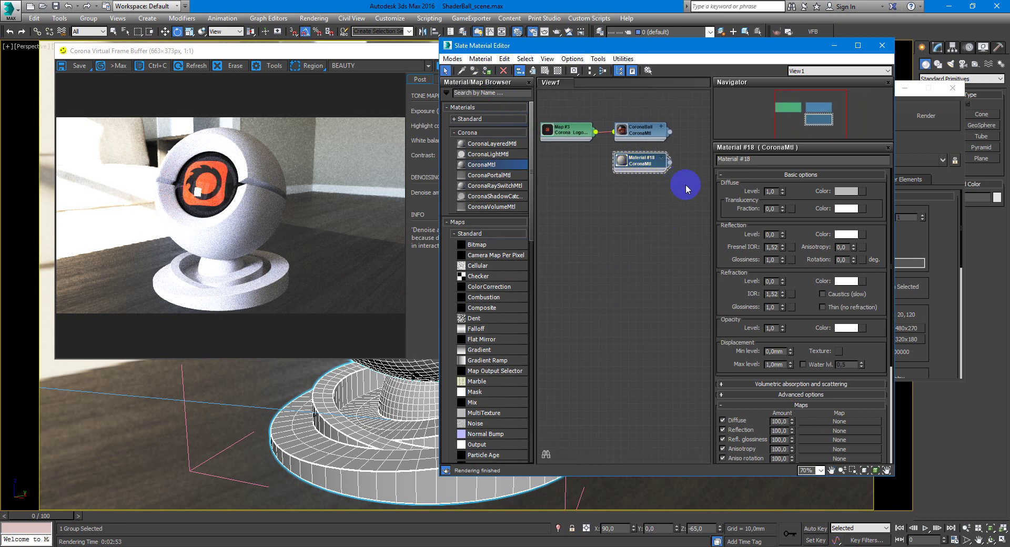
Step: Give Material #18 diffuse level 0,3, reflection 0,8, Fresnel IOR 10 and glossiness 0,3
double_click(770, 191)
text(,3)
key(Return)
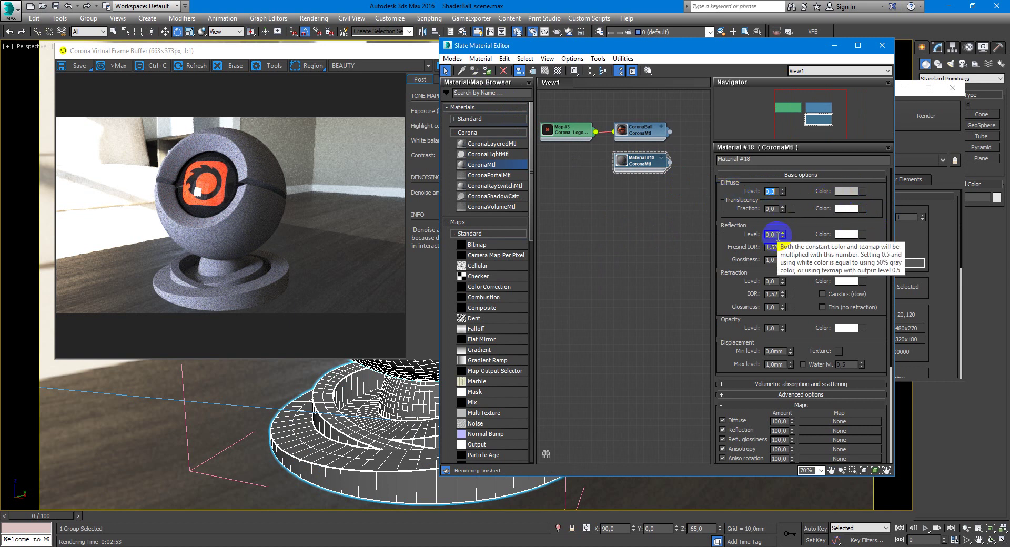
click(778, 236)
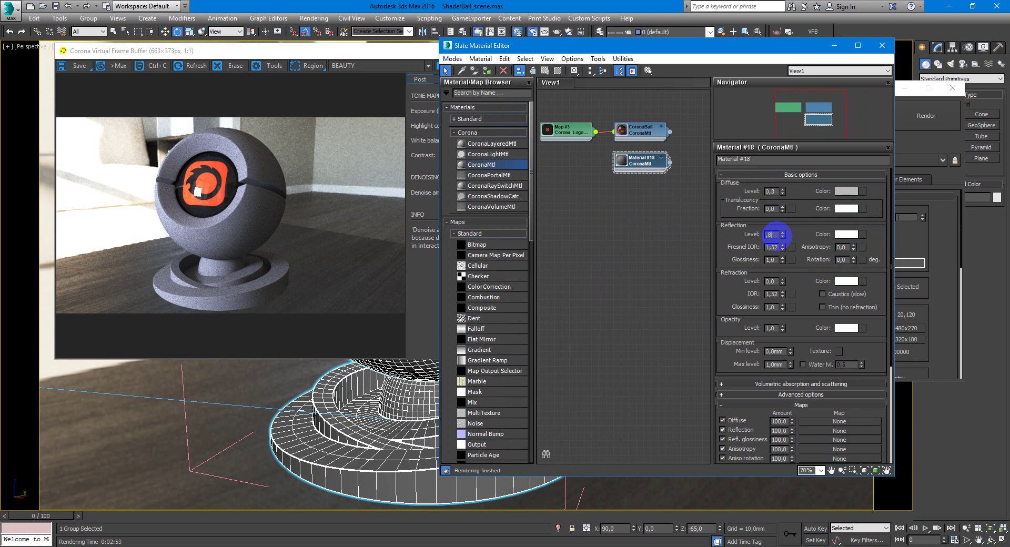
text(,8)
key(Return)
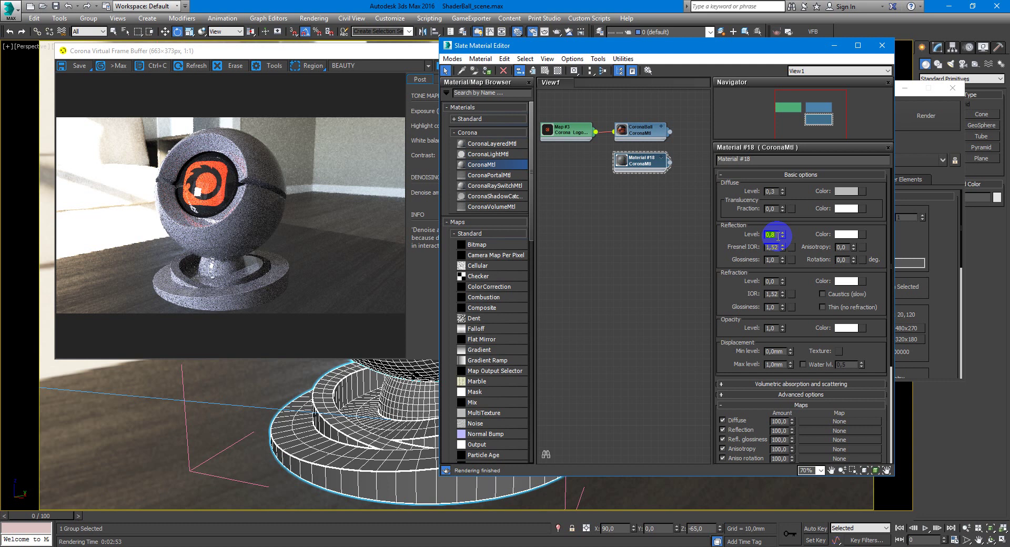
key(Tab)
text(10)
key(Return)
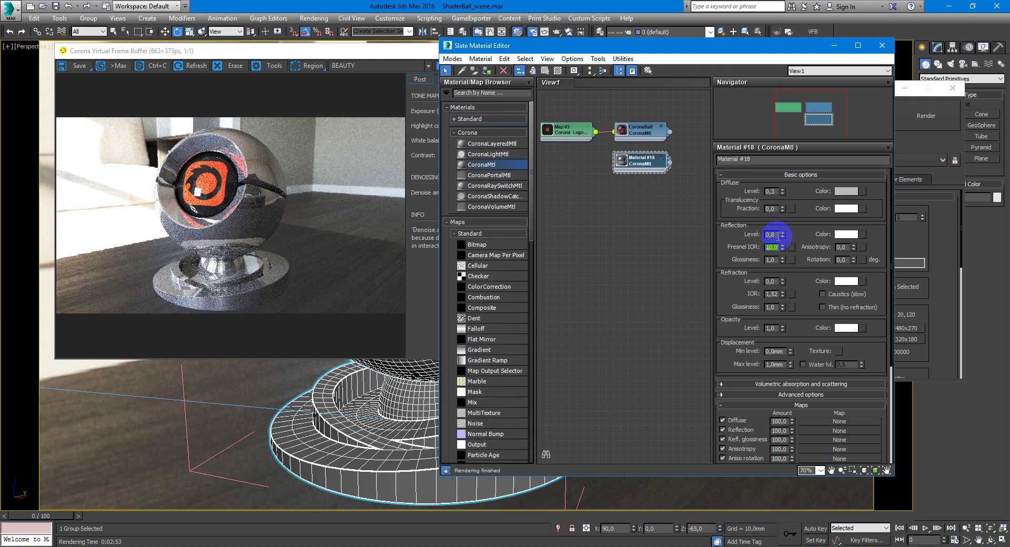
key(Tab)
key(Tab)
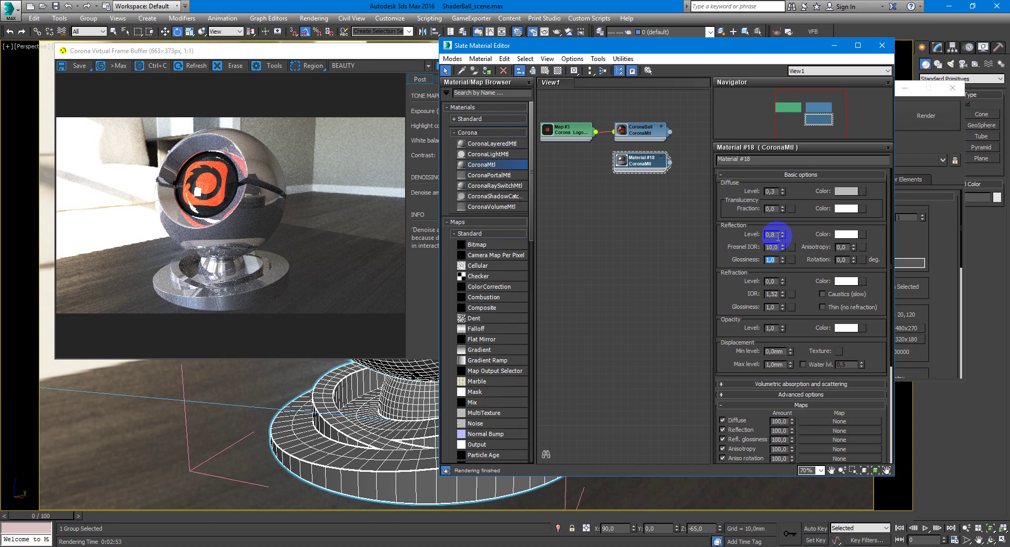
text(,3)
key(Return)
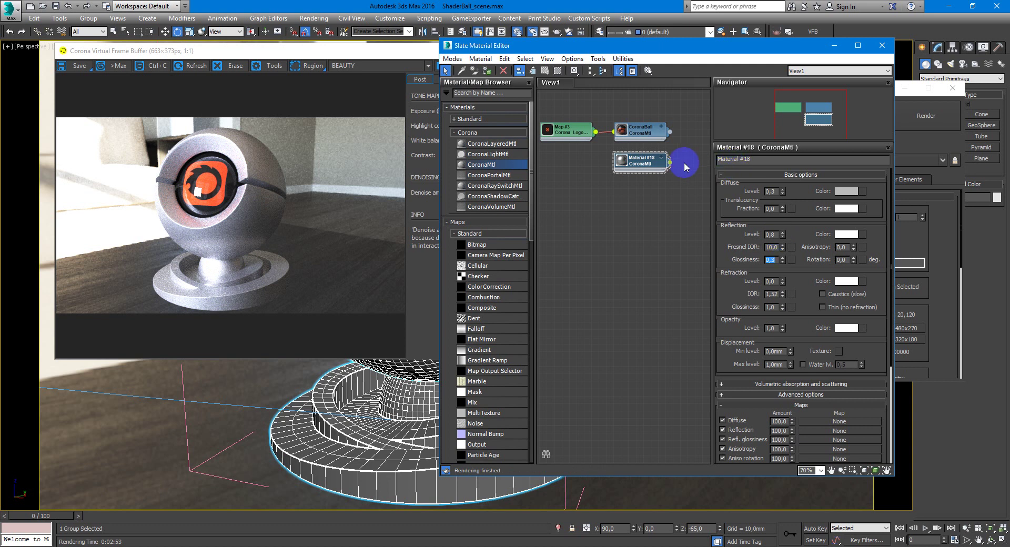
Step: Add a CoronaLayeredMtl, Material #20, with Material #18 as its base material
middle_drag(647, 206, 627, 168)
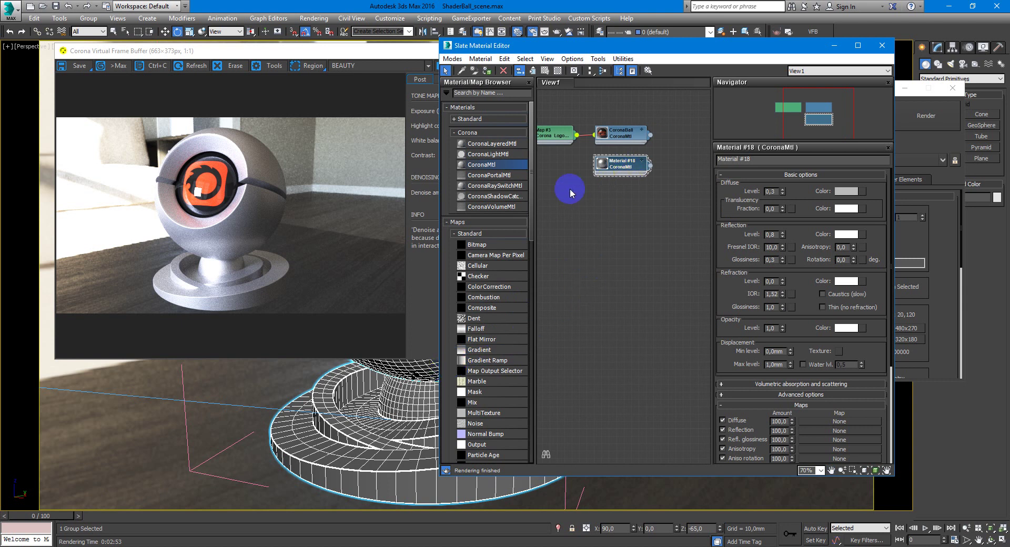
click(507, 155)
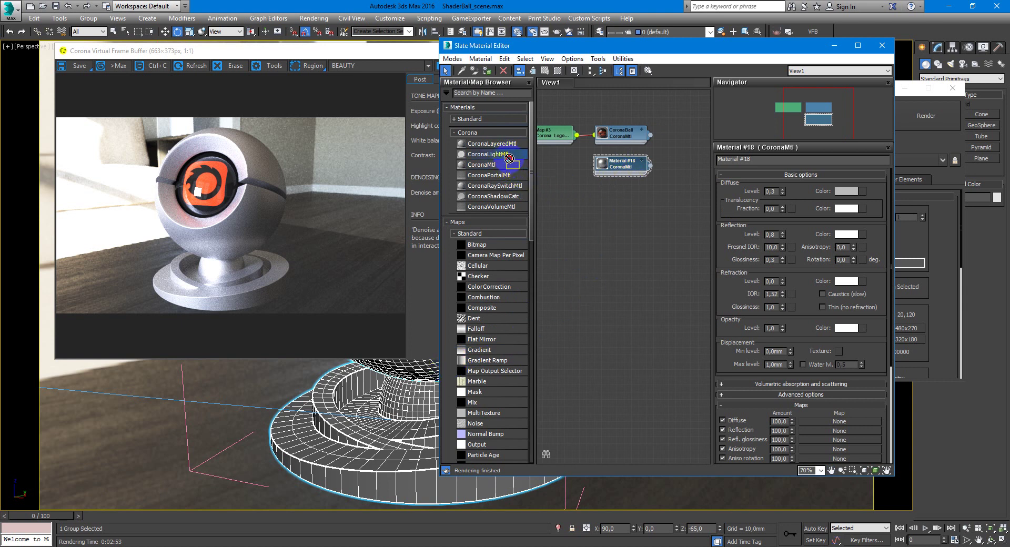
drag(508, 144, 613, 300)
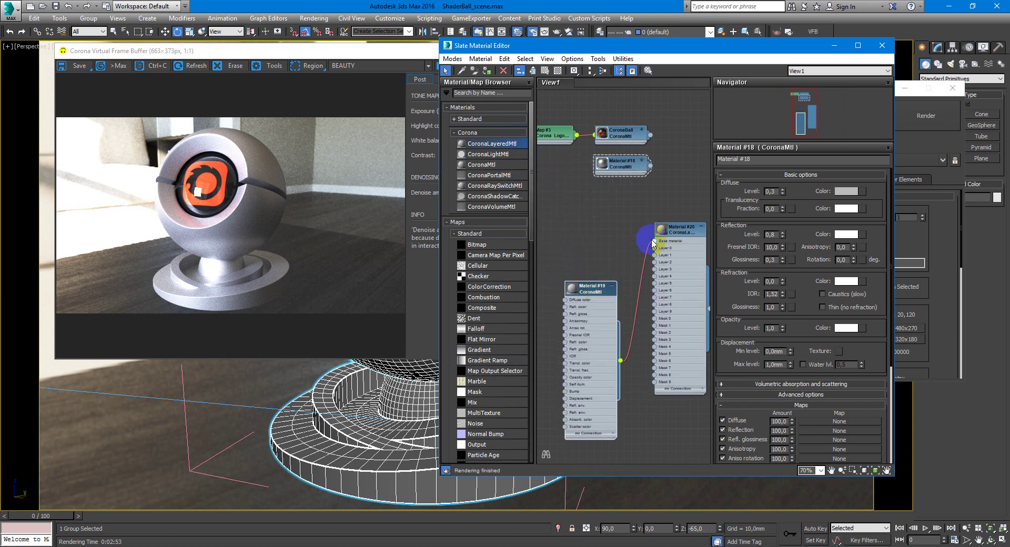
double_click(687, 229)
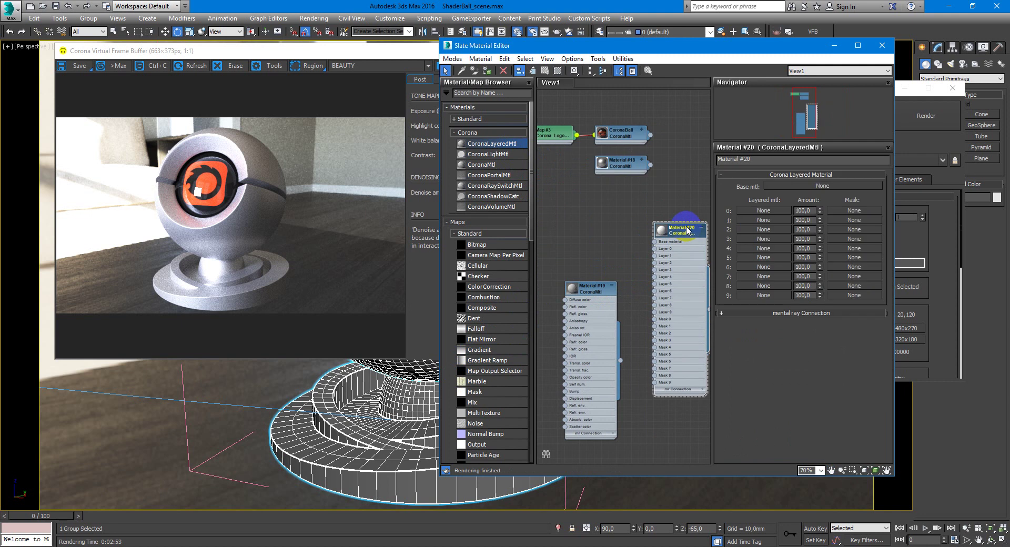
drag(650, 164, 657, 241)
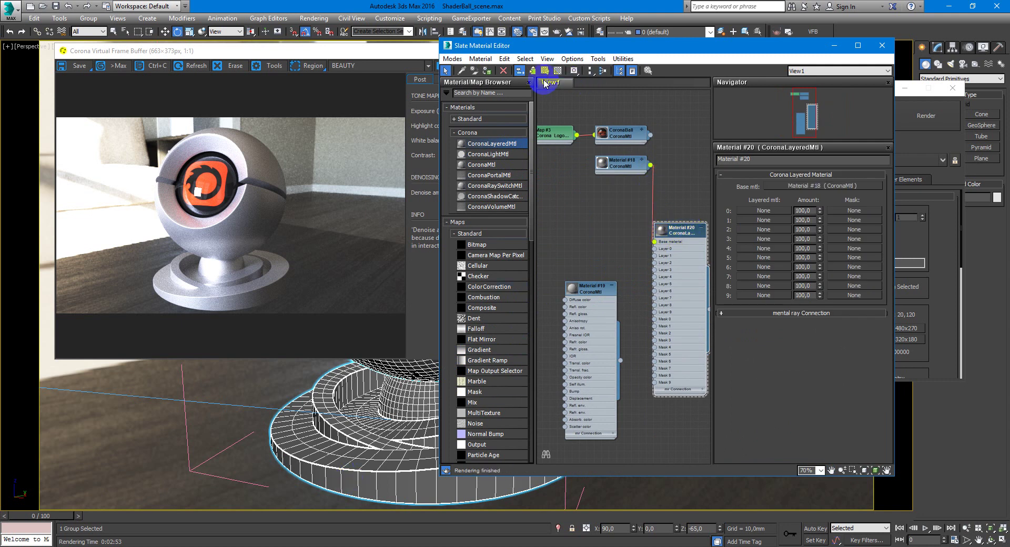
Step: Assign layered Material #20 to the shader ball
click(487, 70)
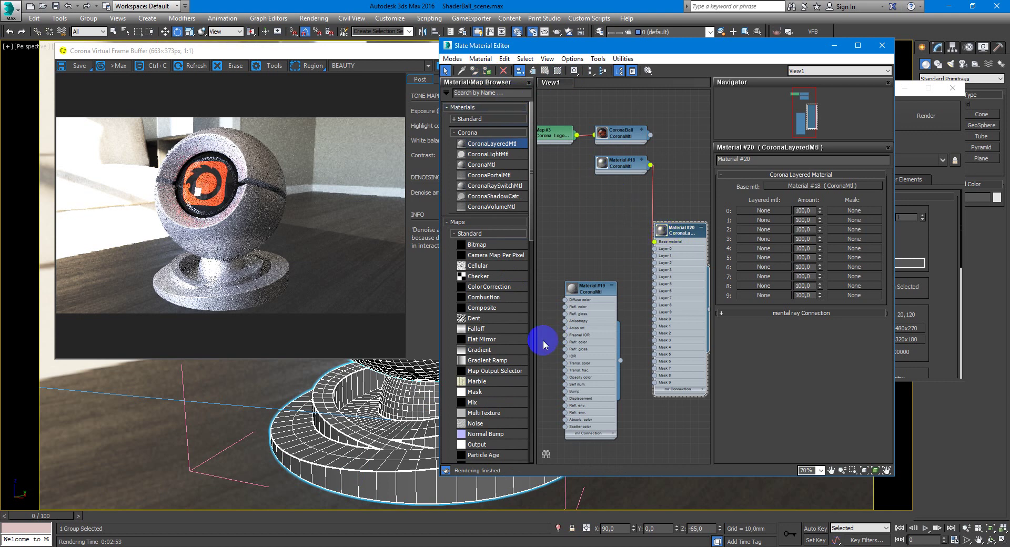
drag(679, 230, 392, 447)
double_click(587, 289)
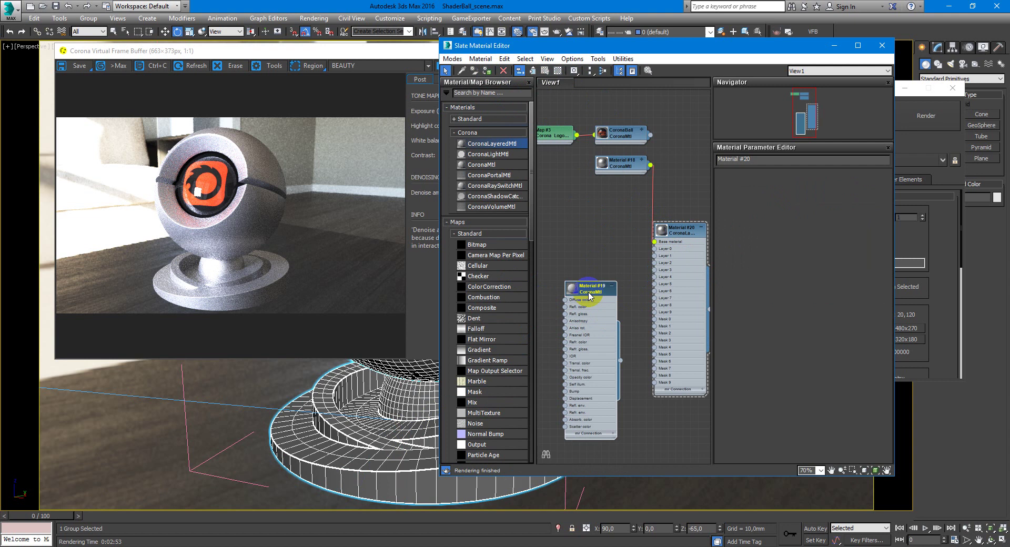
Step: Reset the diffuse level to zero on both Material #18 and Material #19
double_click(621, 165)
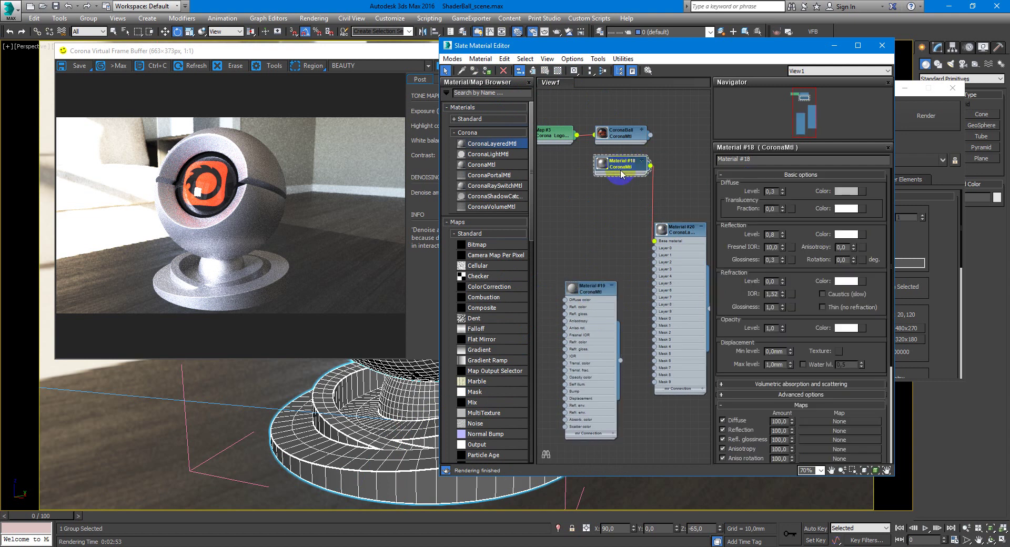
right_click(783, 193)
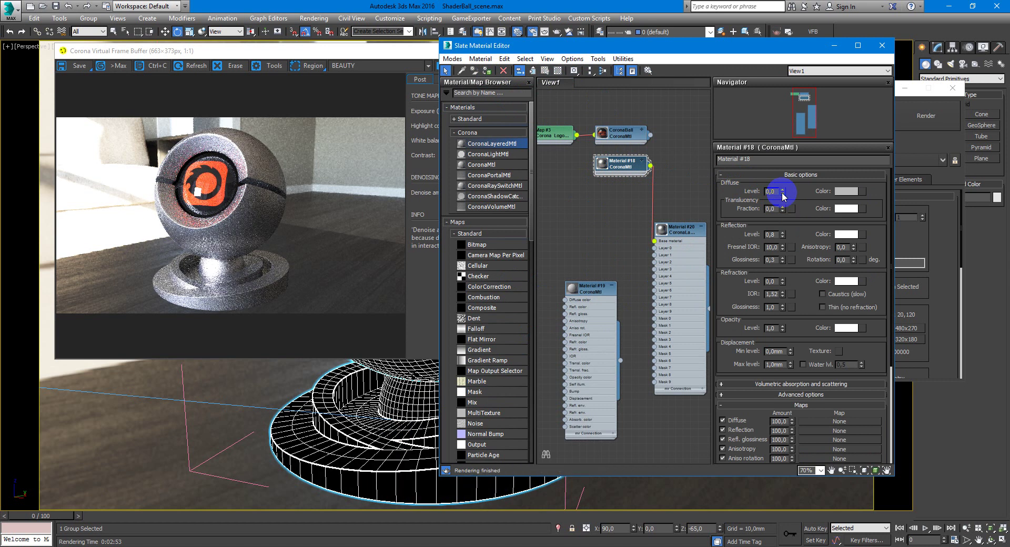
click(592, 289)
double_click(592, 289)
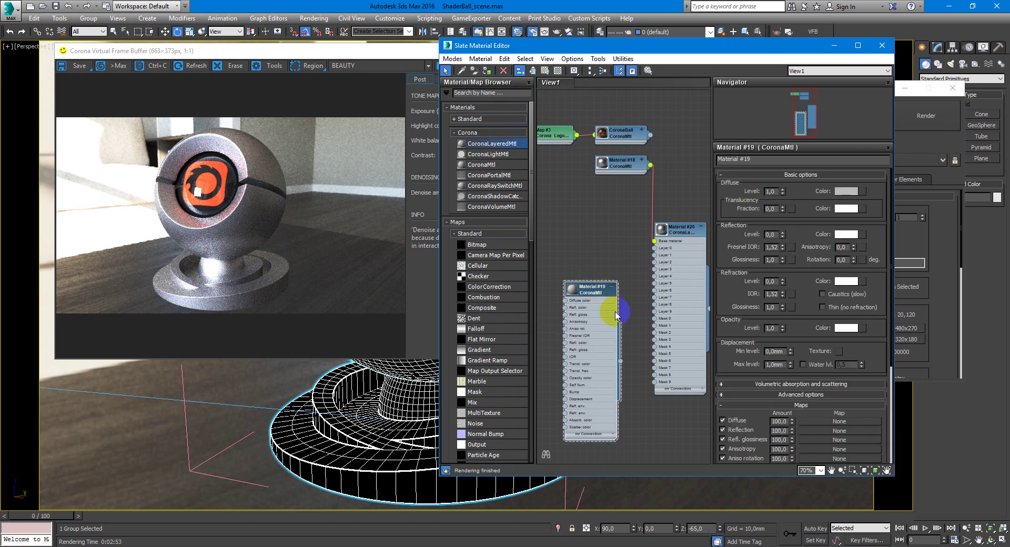
click(785, 194)
right_click(784, 194)
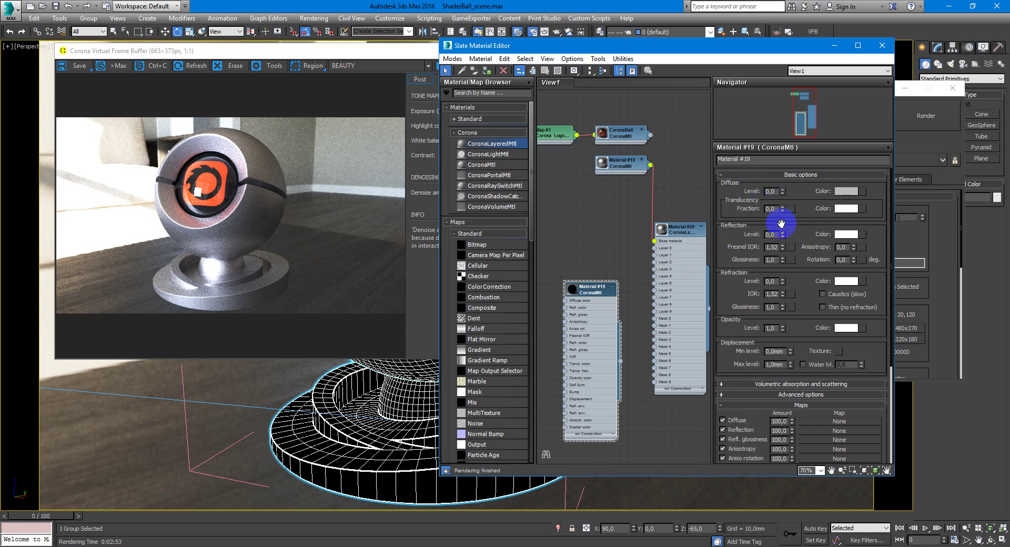
Step: Give Material #19 reflection 1 and Fresnel IOR 999, and plug it into Material #20's Layer 0
click(771, 235)
text(1)
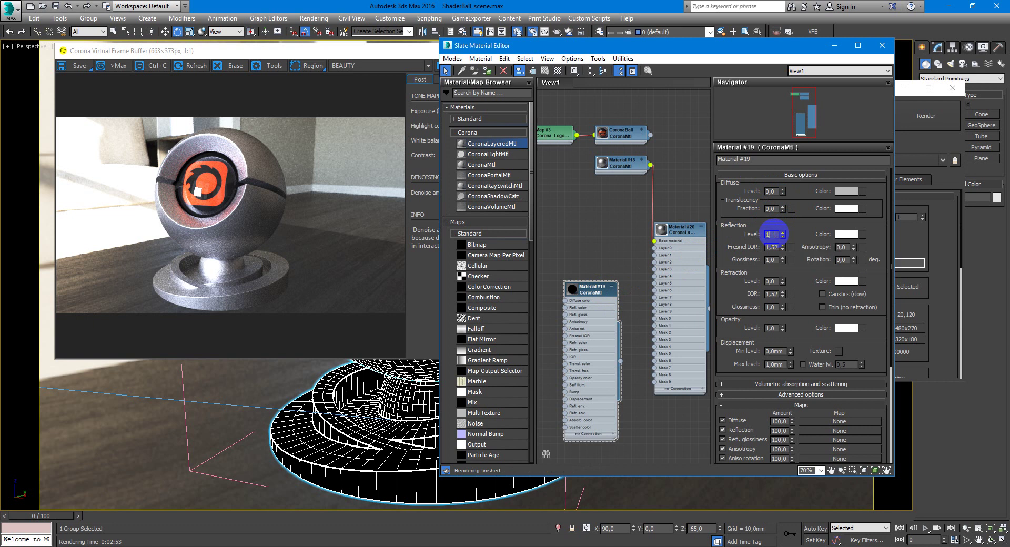
double_click(775, 247)
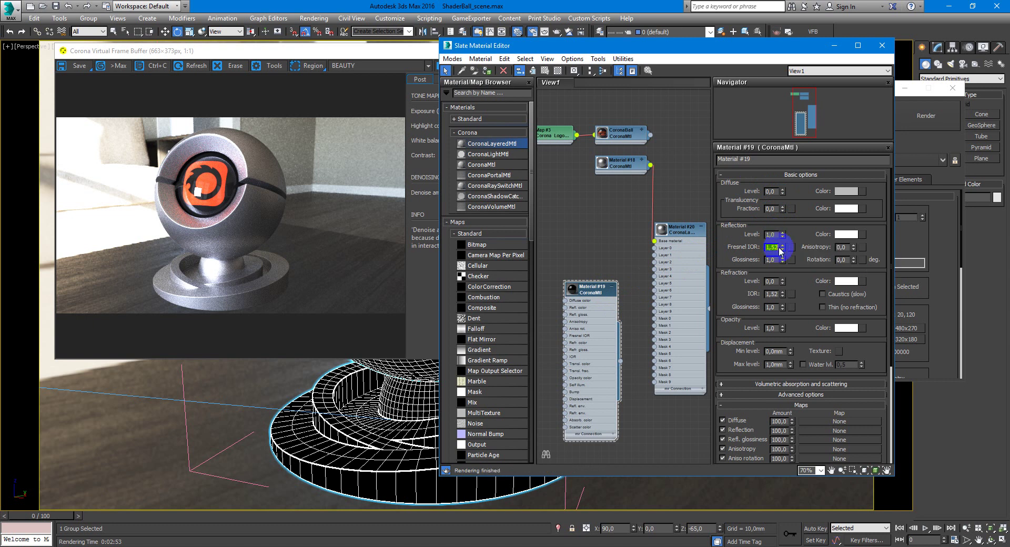
text(999,)
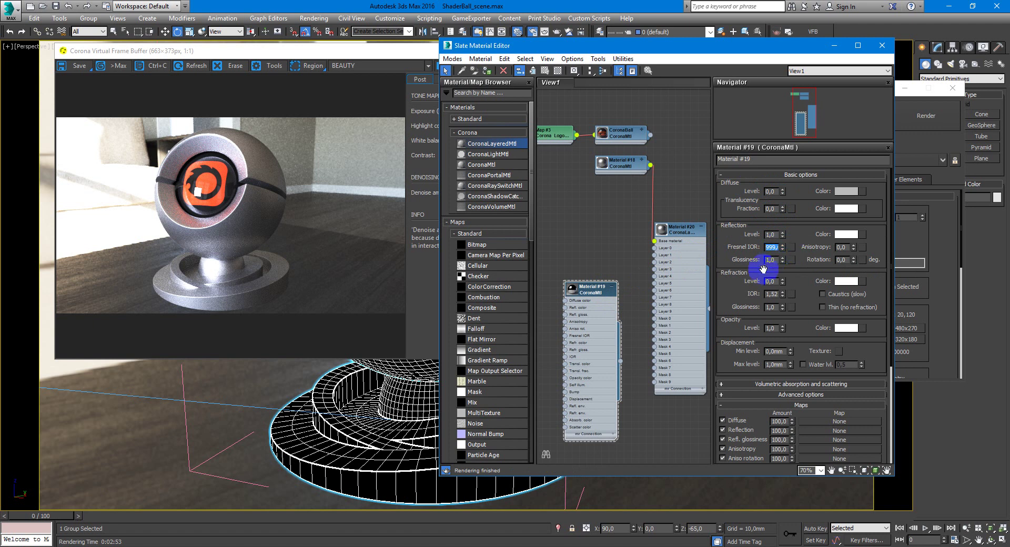
drag(621, 361, 658, 254)
click(676, 278)
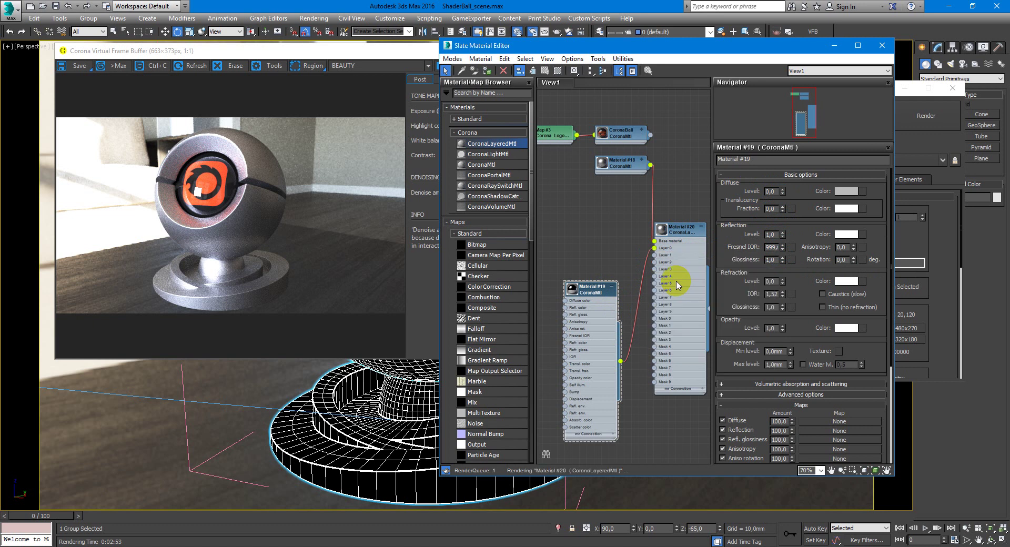
double_click(682, 235)
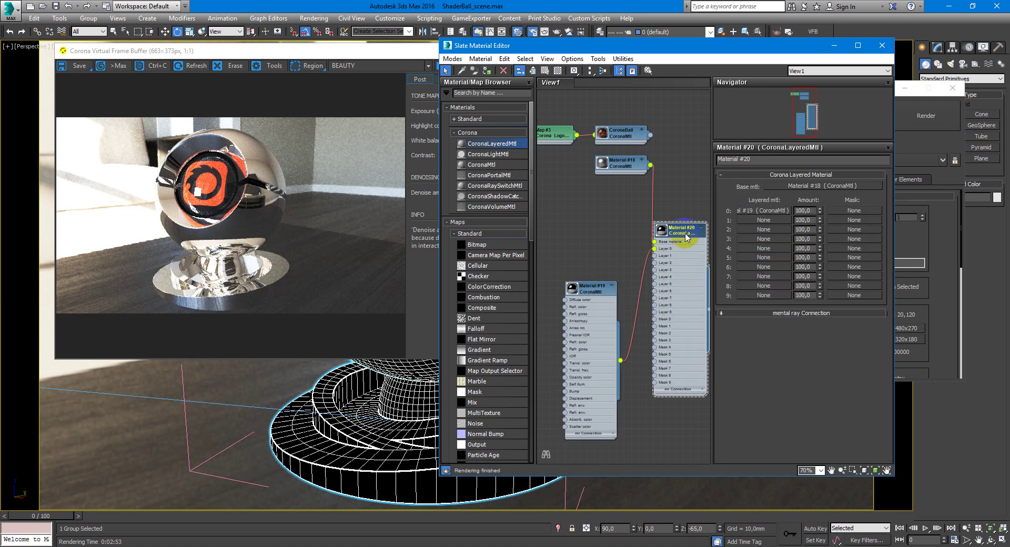
Step: Use a Falloff map as Layer 0's mask, placing Material #19 beside the layered material
click(612, 284)
drag(602, 292, 617, 248)
click(843, 212)
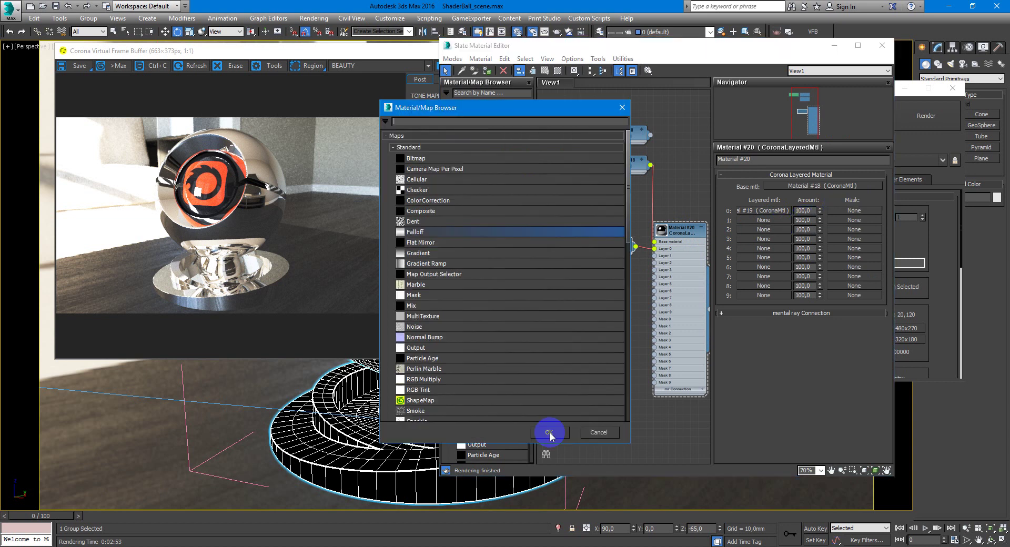
double_click(430, 231)
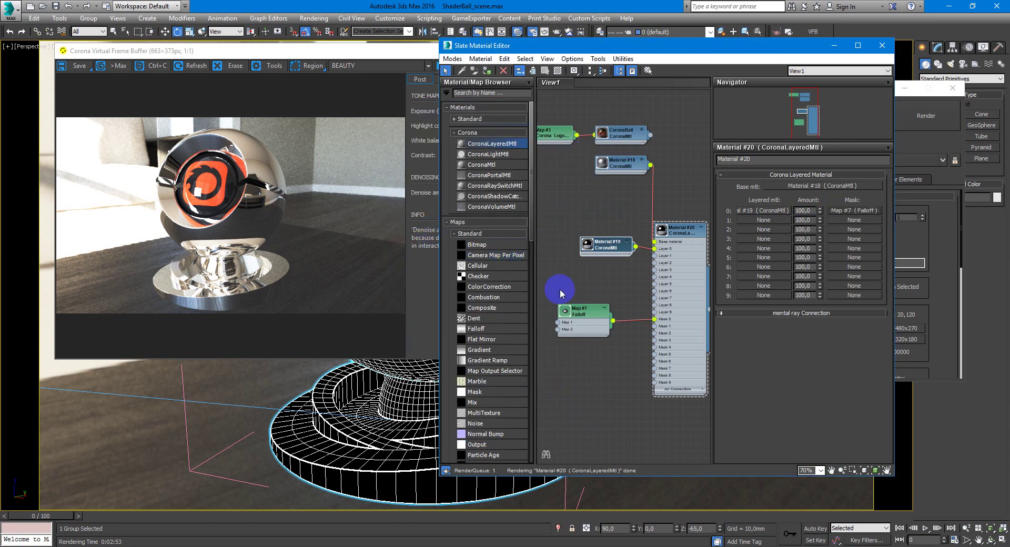
drag(581, 317, 589, 317)
double_click(589, 316)
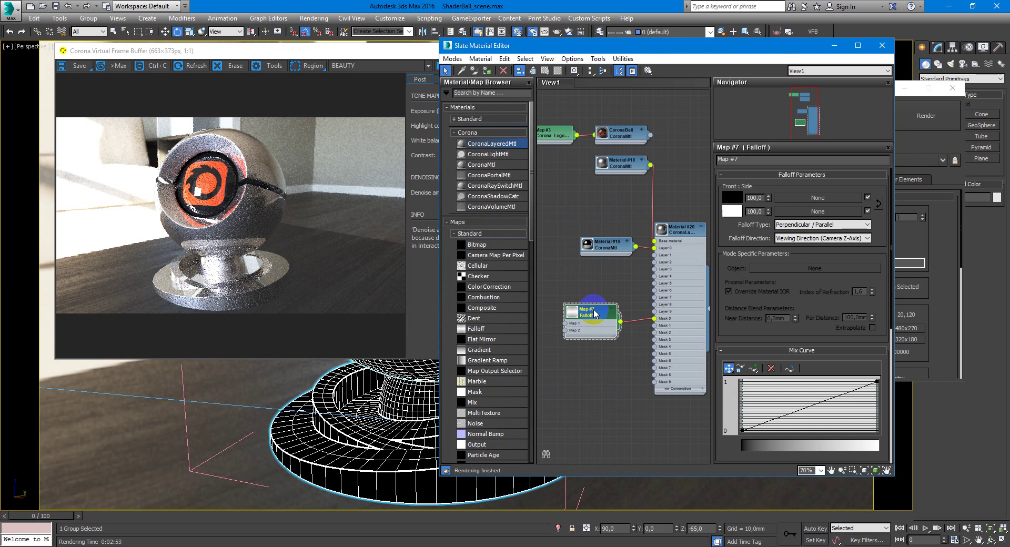
Step: Set the Falloff type to Fresnel with index of refraction 1,5, then switch to the references
click(821, 224)
click(811, 248)
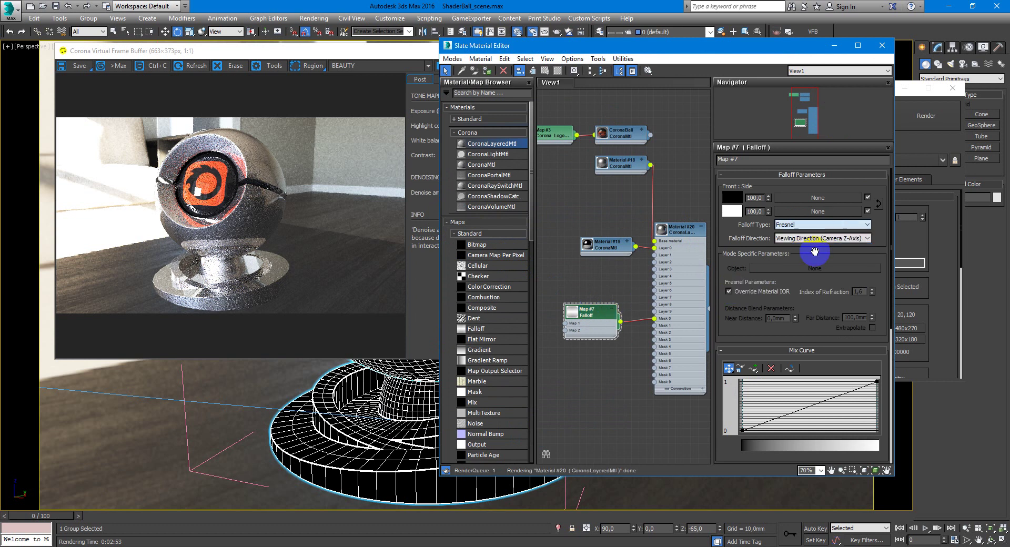
click(857, 318)
click(867, 292)
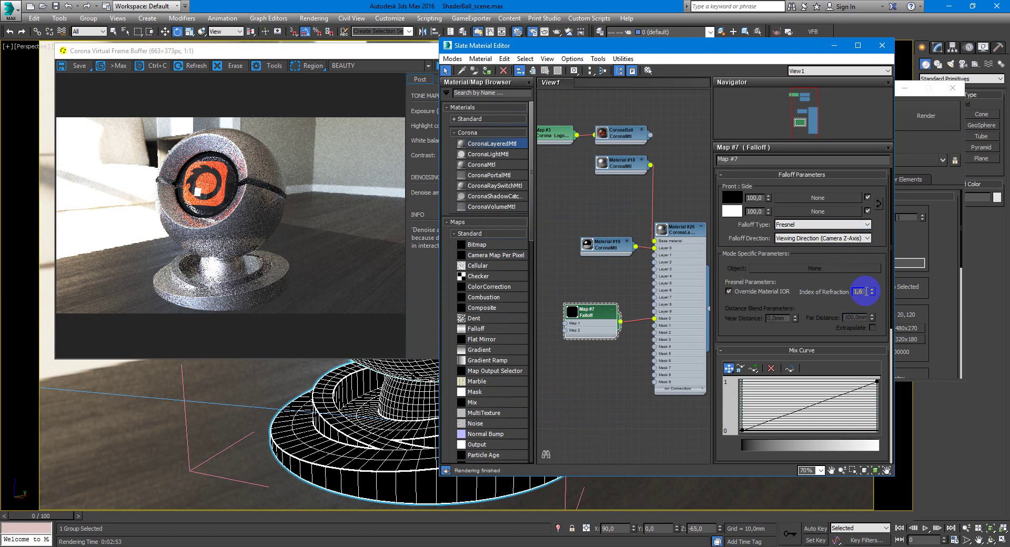
click(855, 293)
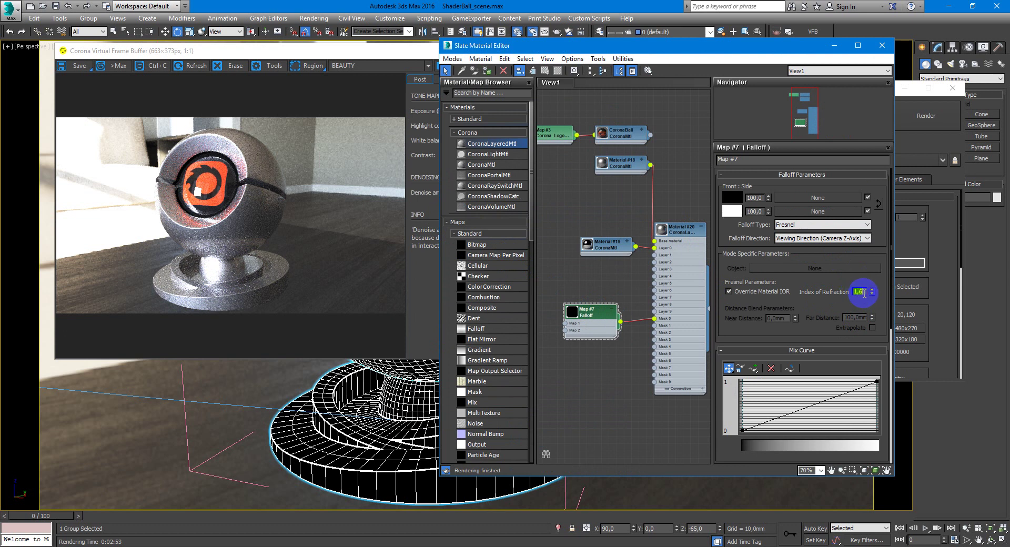
click(860, 316)
key(shift+Tab)
text(1,)
key(Return)
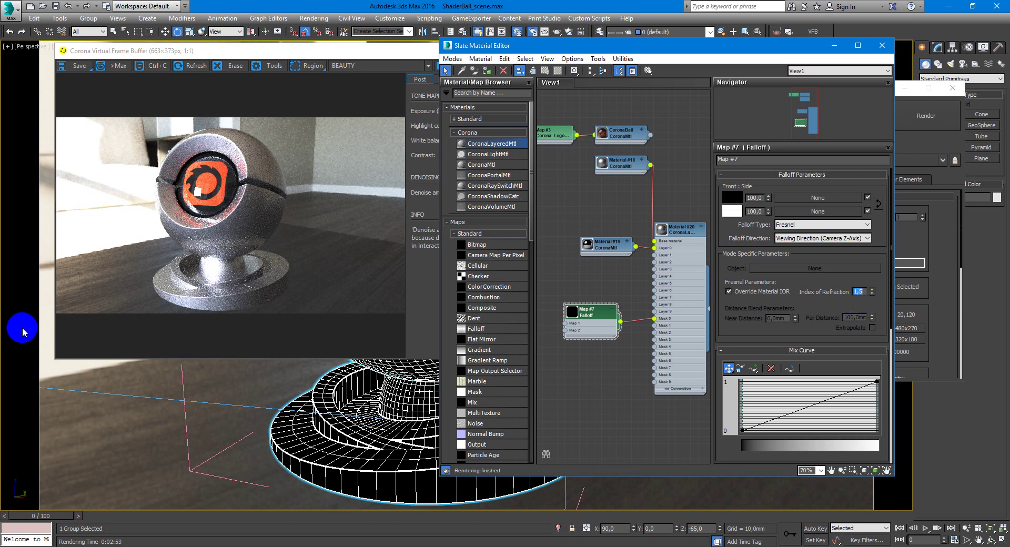
key(alt+Tab)
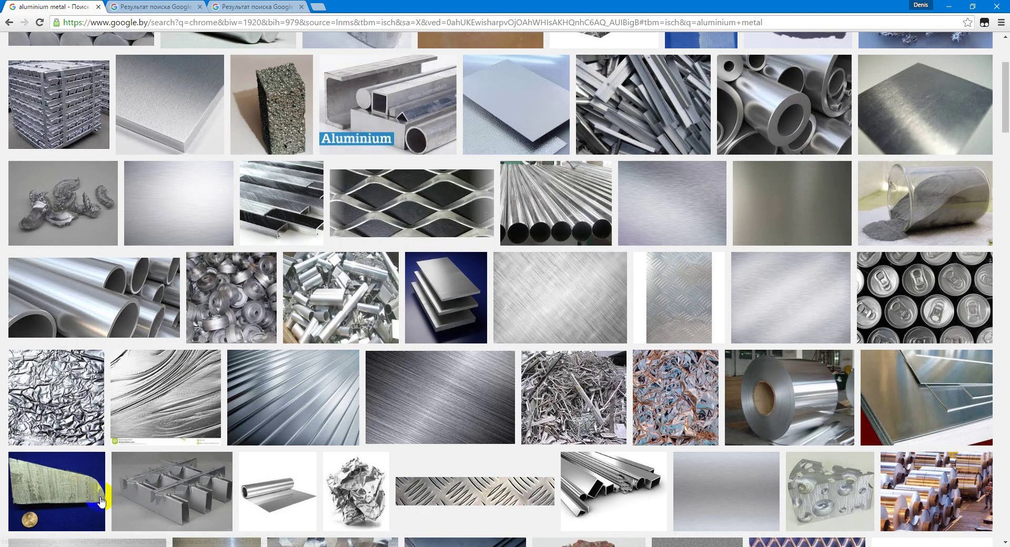
Step: Scroll back up the aluminium metal photos and return to the 3ds Max scene
scroll(118, 338, up, 3)
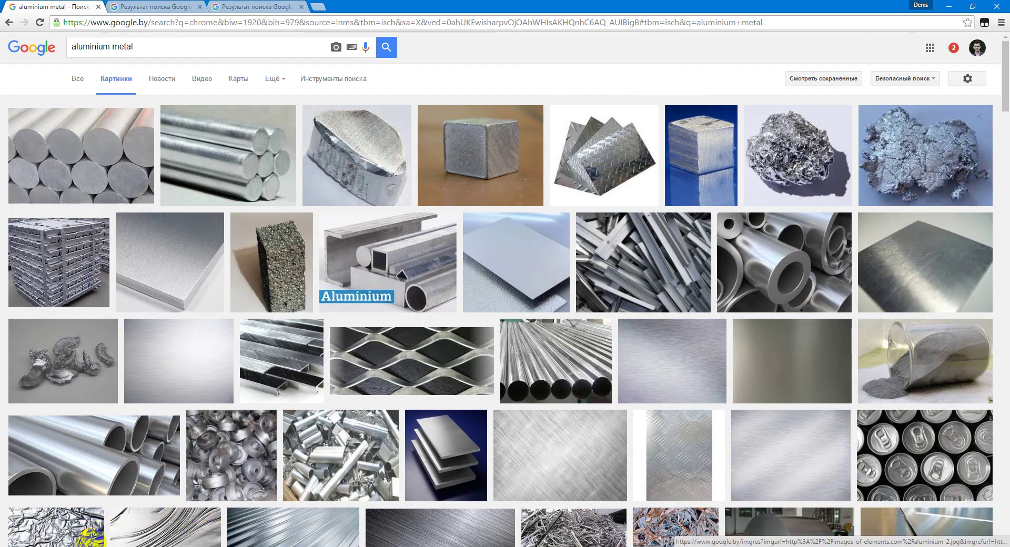
key(alt+Tab)
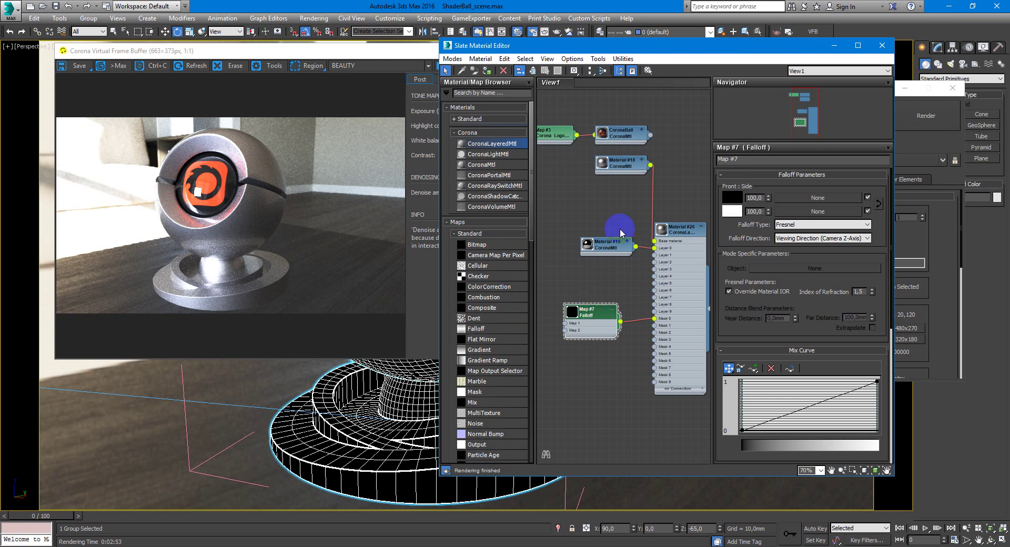
Step: Stack Material #18, Material #19 and the Falloff map in a column left of Material #20
drag(629, 171, 614, 222)
drag(588, 313, 597, 313)
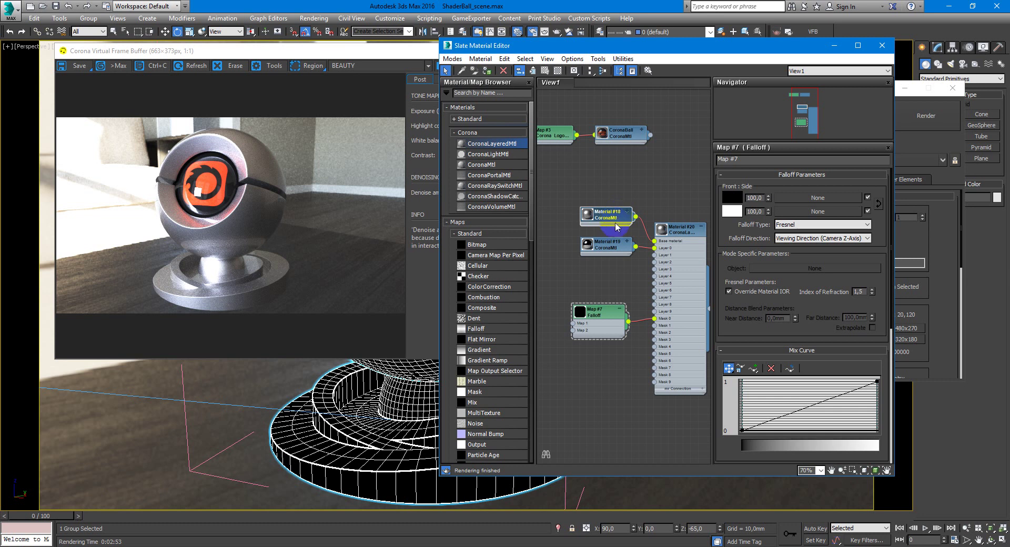
mouse_move(606, 245)
mouse_down()
mouse_move(590, 245)
mouse_move(594, 229)
mouse_up()
double_click(594, 226)
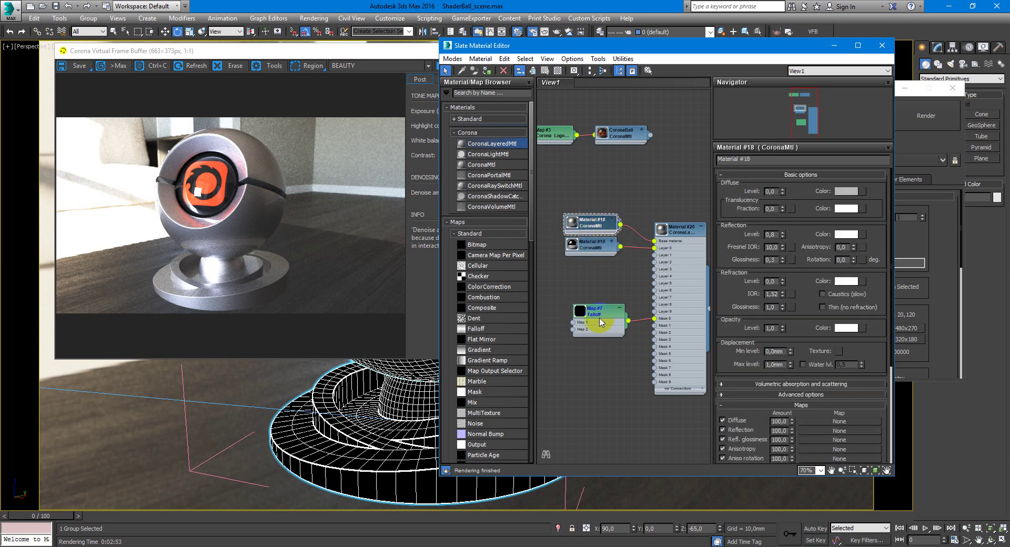
drag(601, 312, 593, 281)
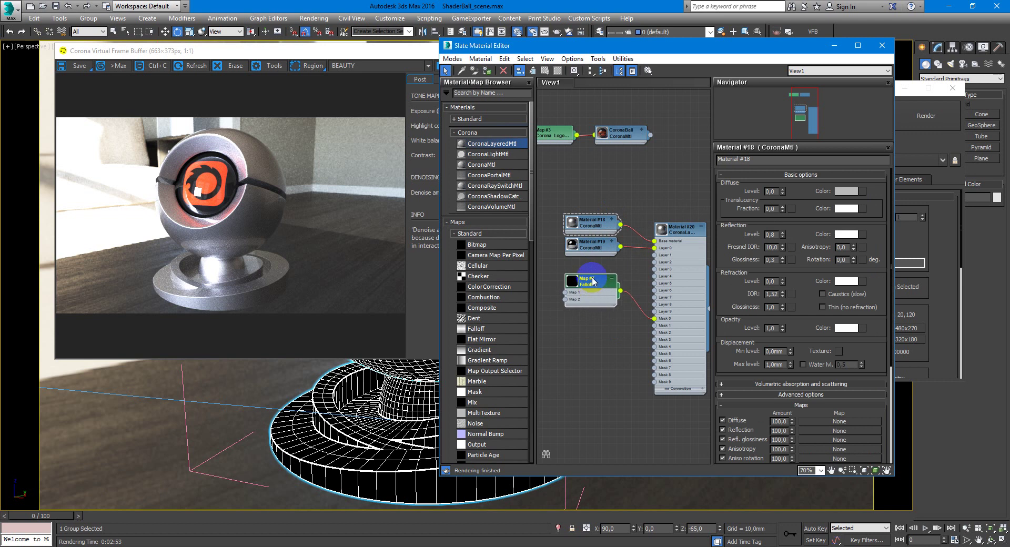